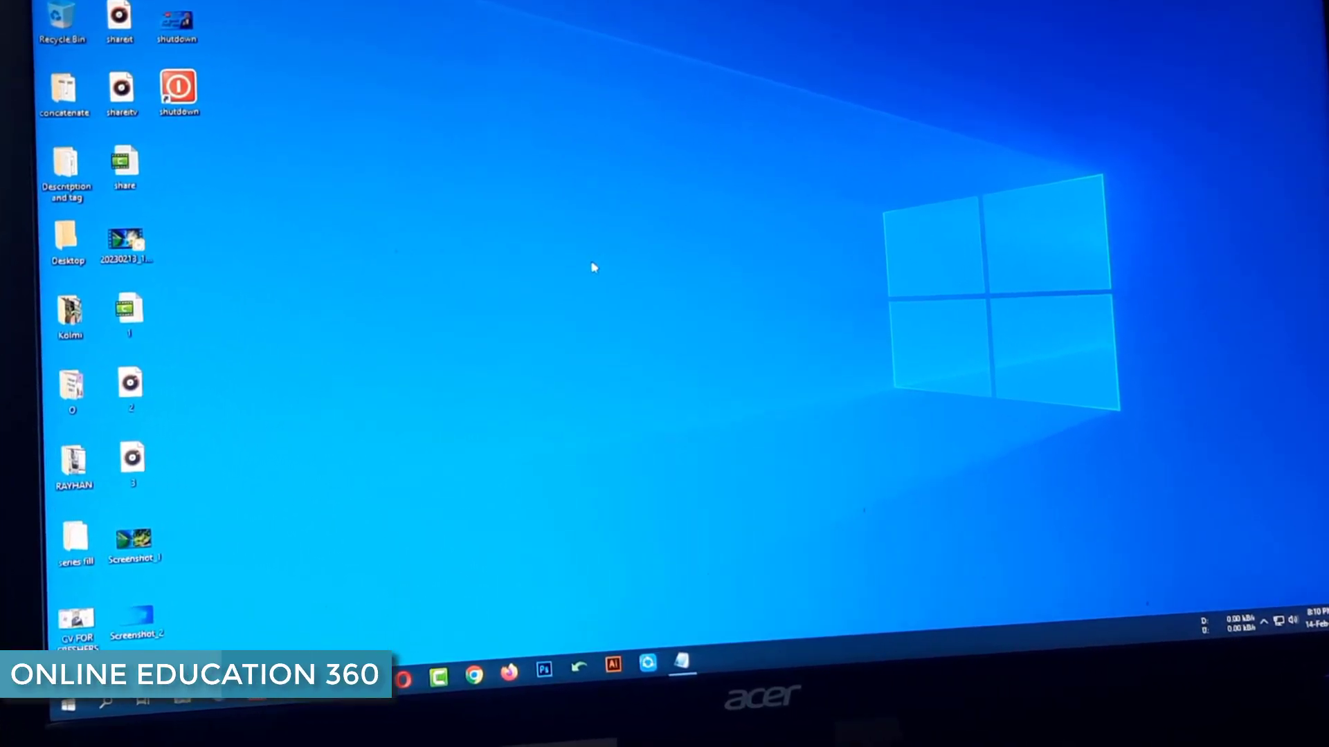
Step: Check the Start menu power options, run the old red shutdown shortcut, then delete it
{"action": "left_click", "coordinate": [71, 710]}
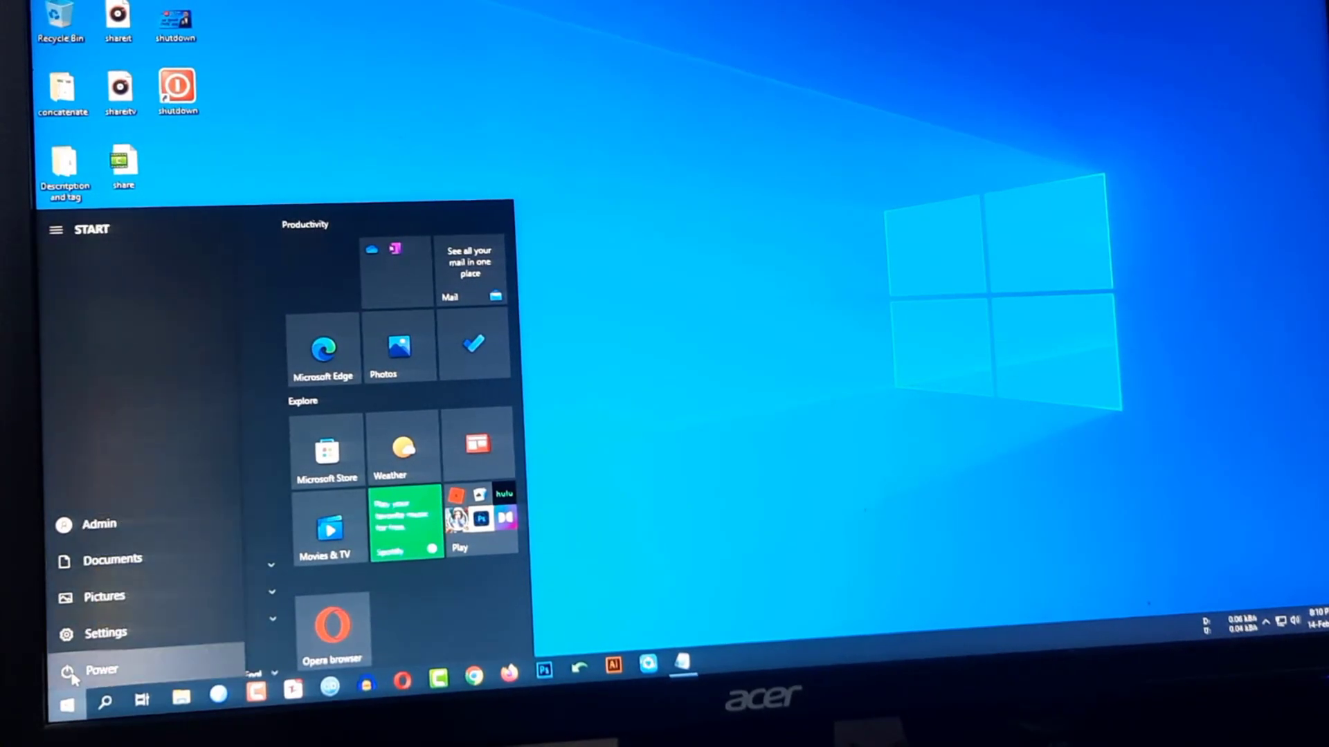
{"action": "left_click", "coordinate": [69, 676]}
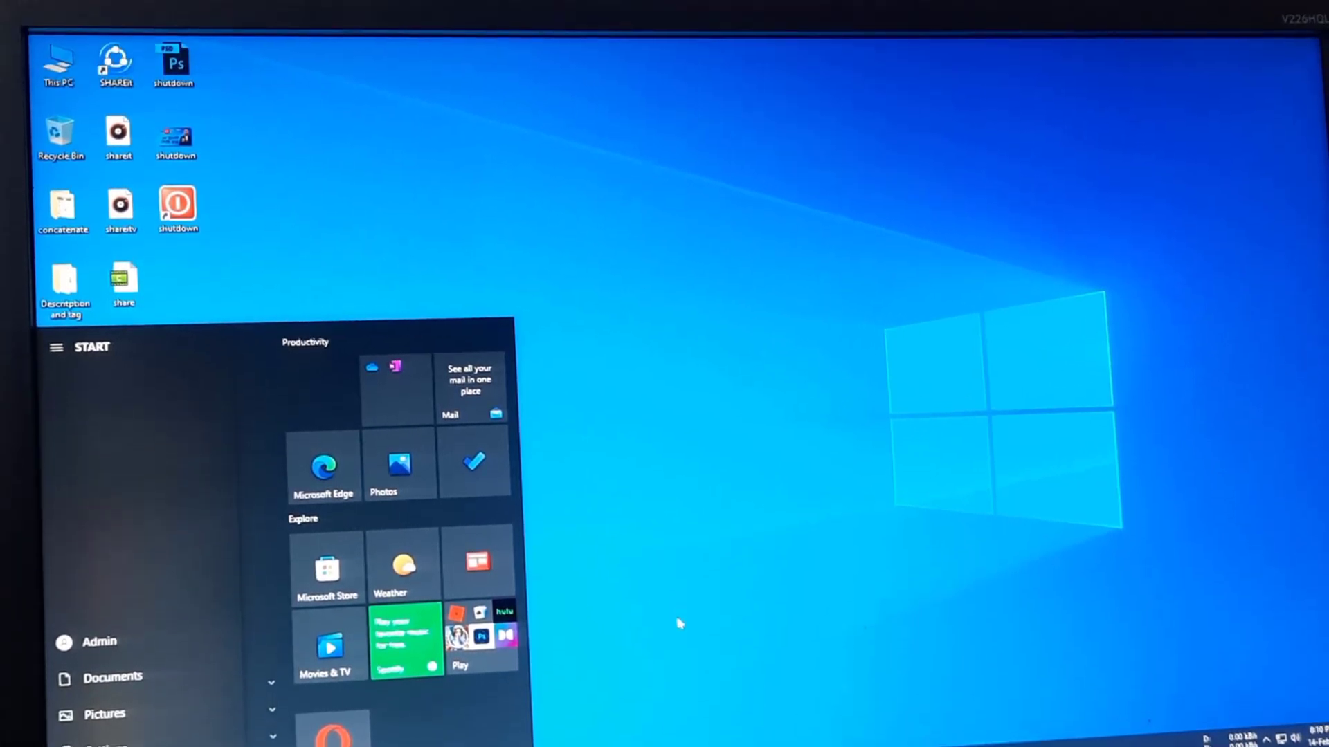
{"action": "left_click", "coordinate": [394, 342]}
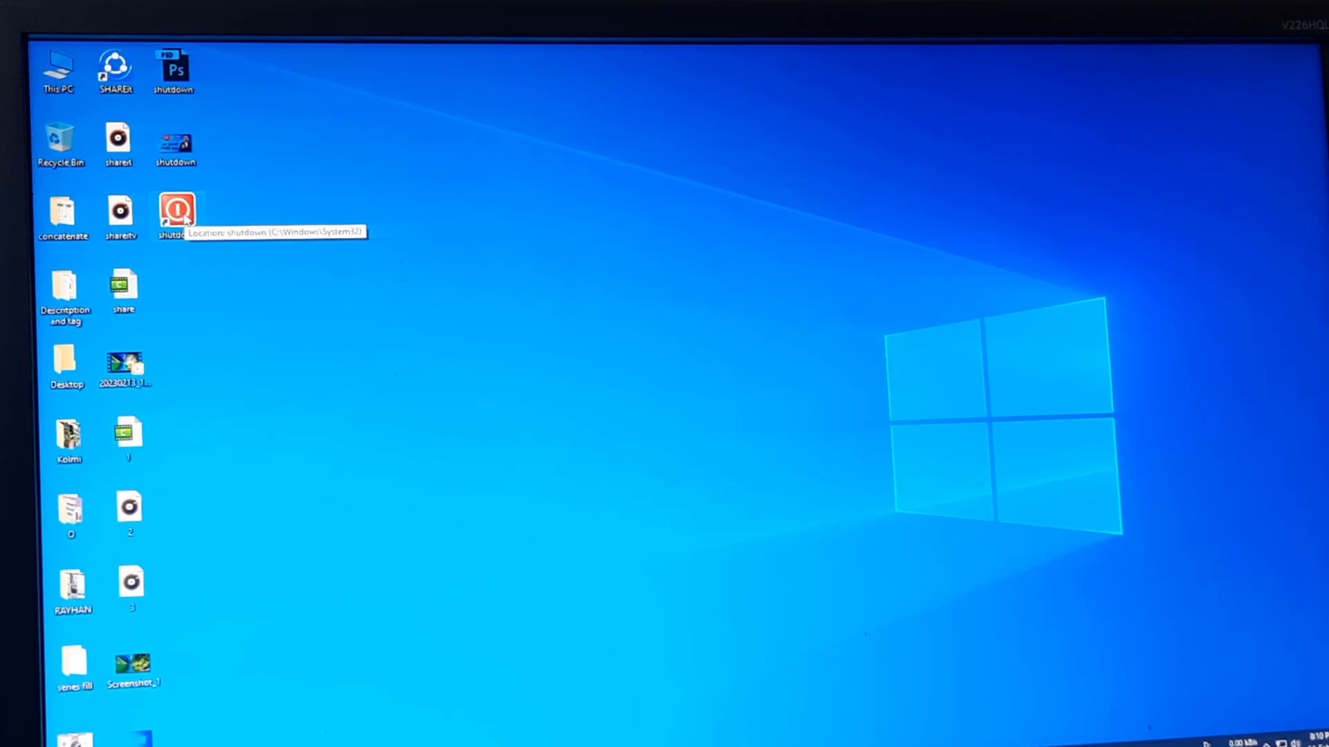
{"action": "double_click", "coordinate": [176, 213]}
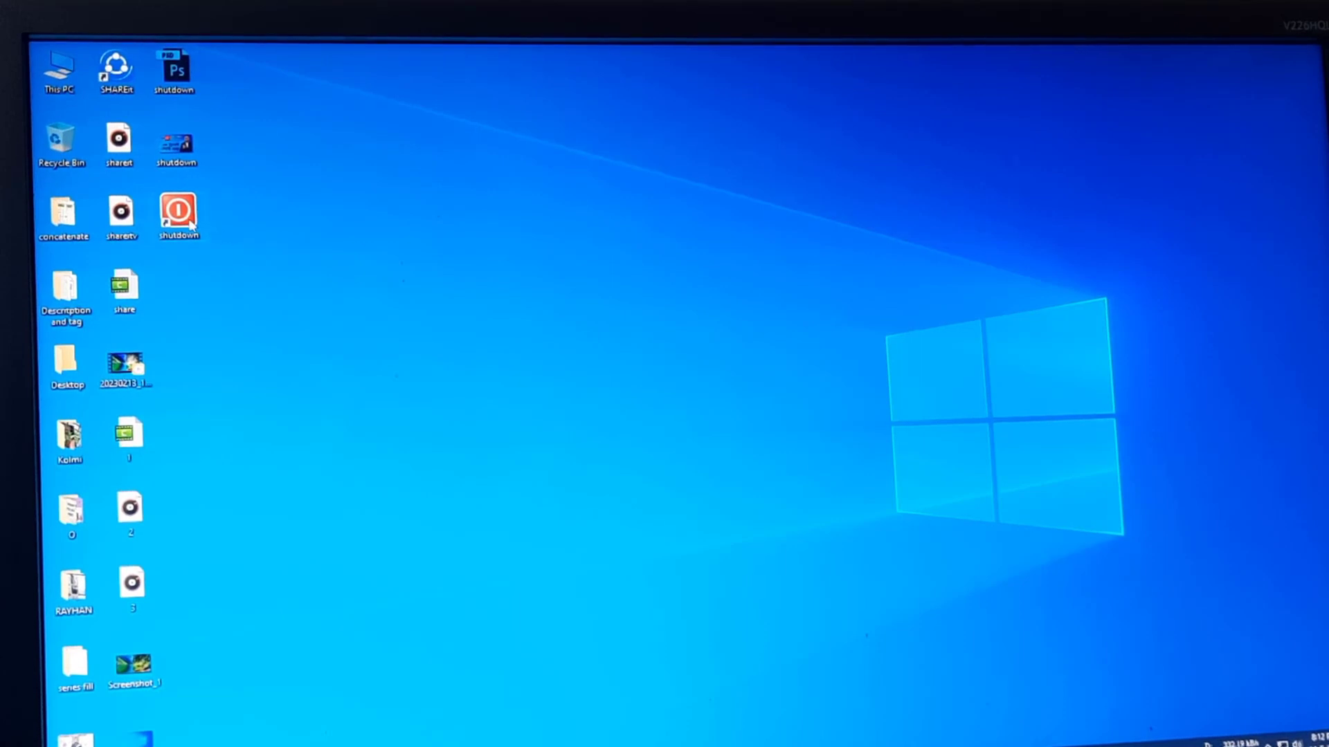
{"action": "key", "text": "Delete"}
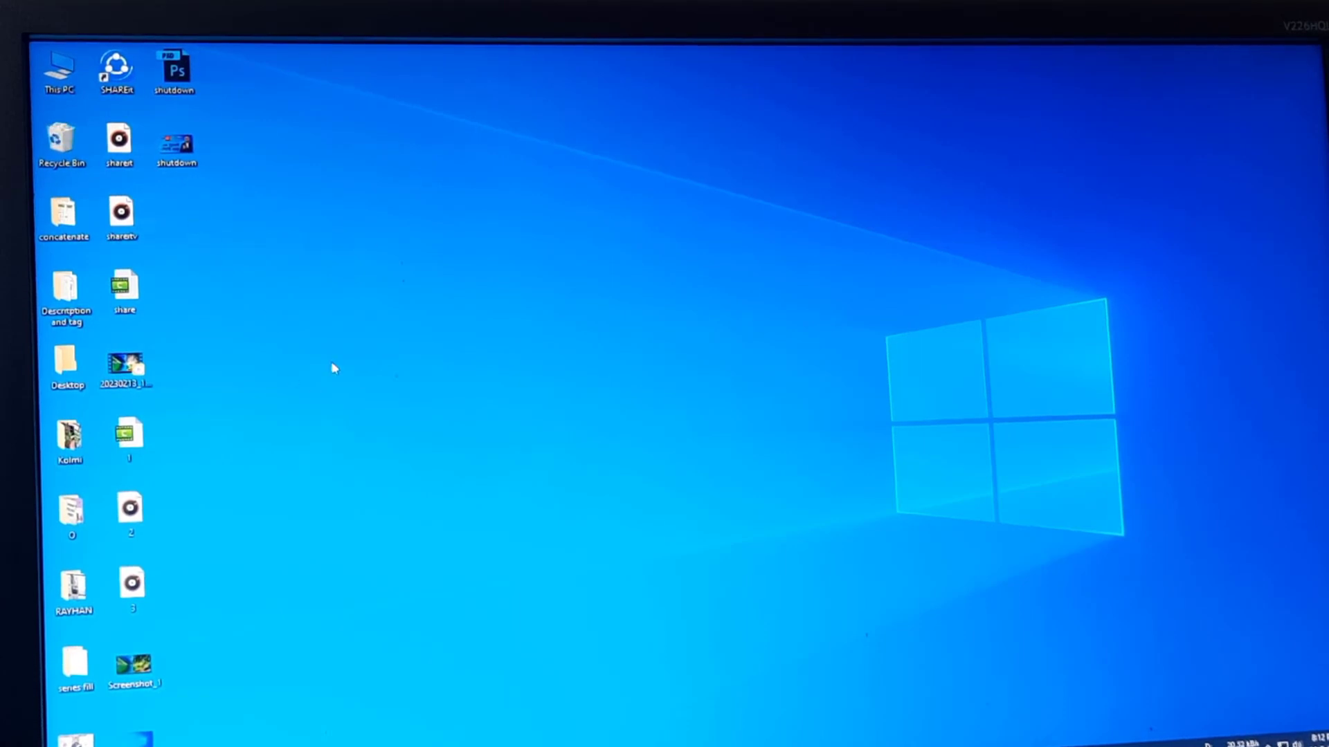
Step: Create a new desktop shortcut named 'shutdown' with the target 'shutdown -s -t 0'
{"action": "right_click", "coordinate": [353, 318]}
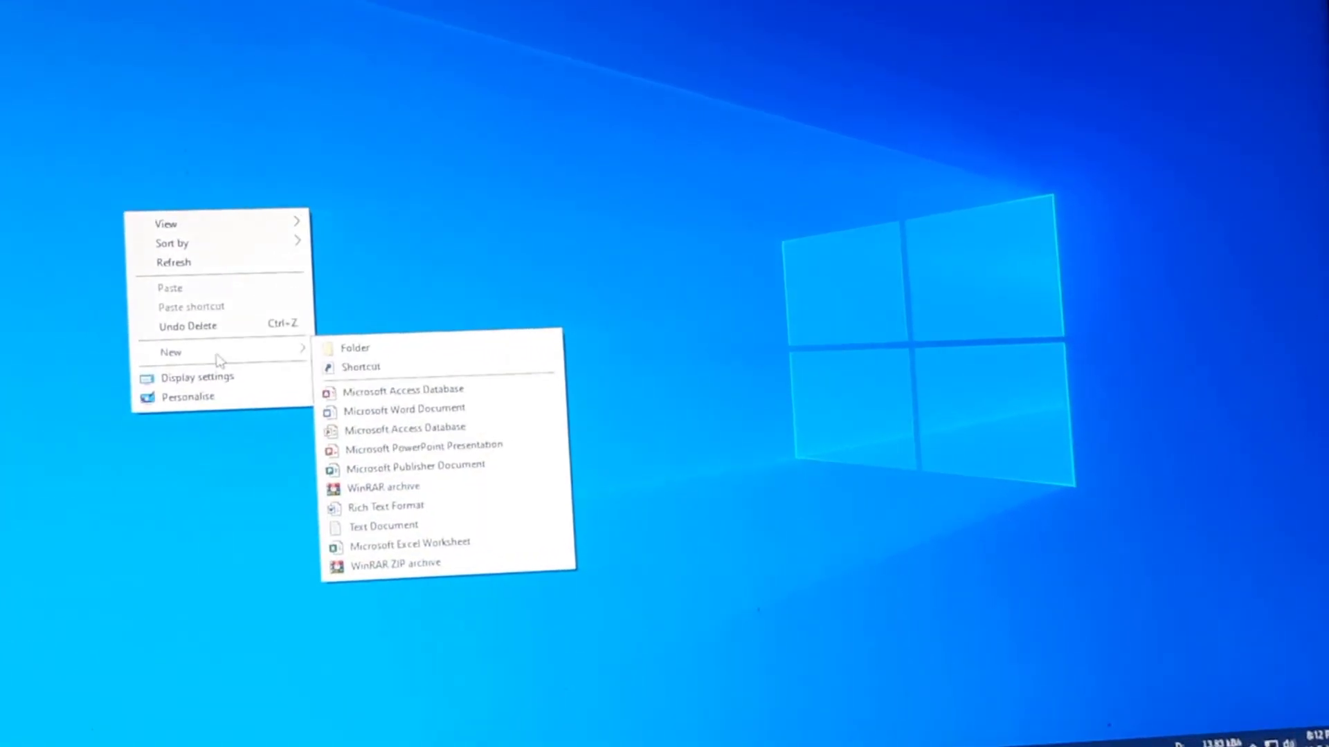
{"action": "mouse_move", "coordinate": [173, 351]}
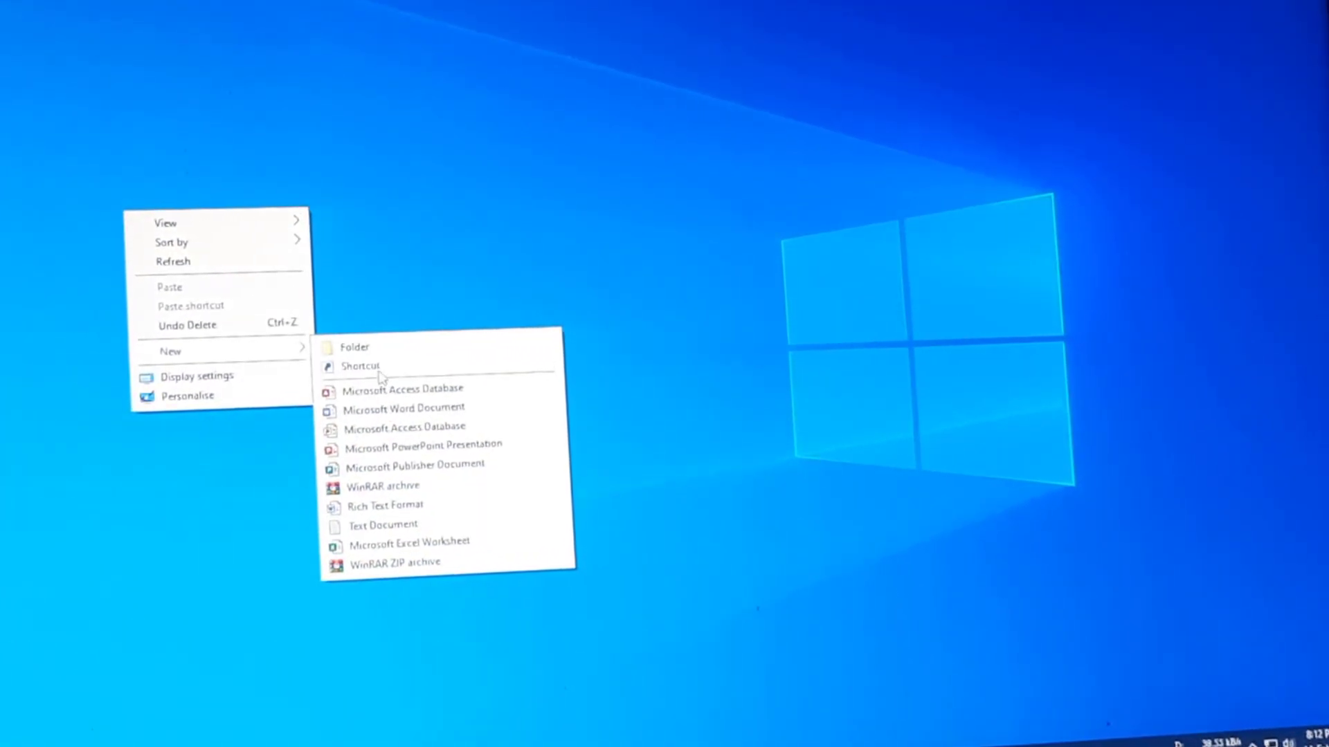
{"action": "left_click", "coordinate": [380, 370]}
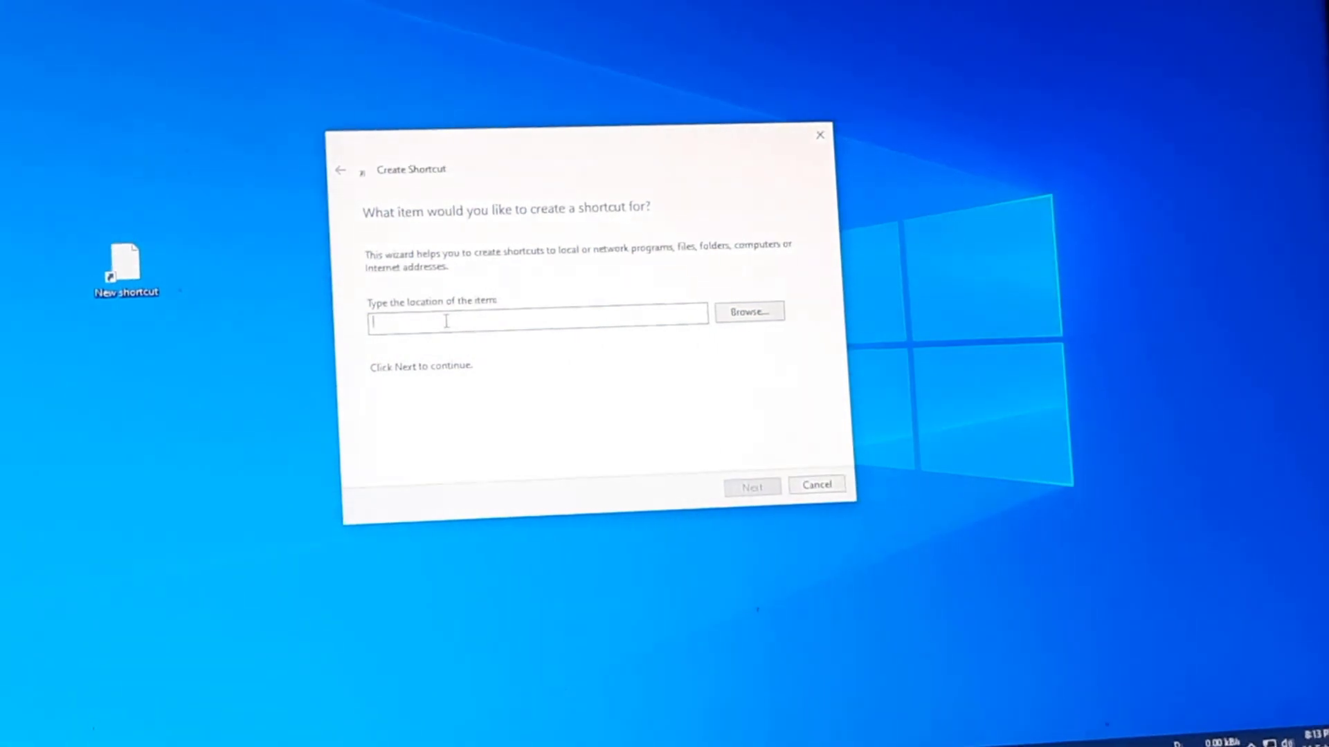
{"action": "type", "text": "shutdown"}
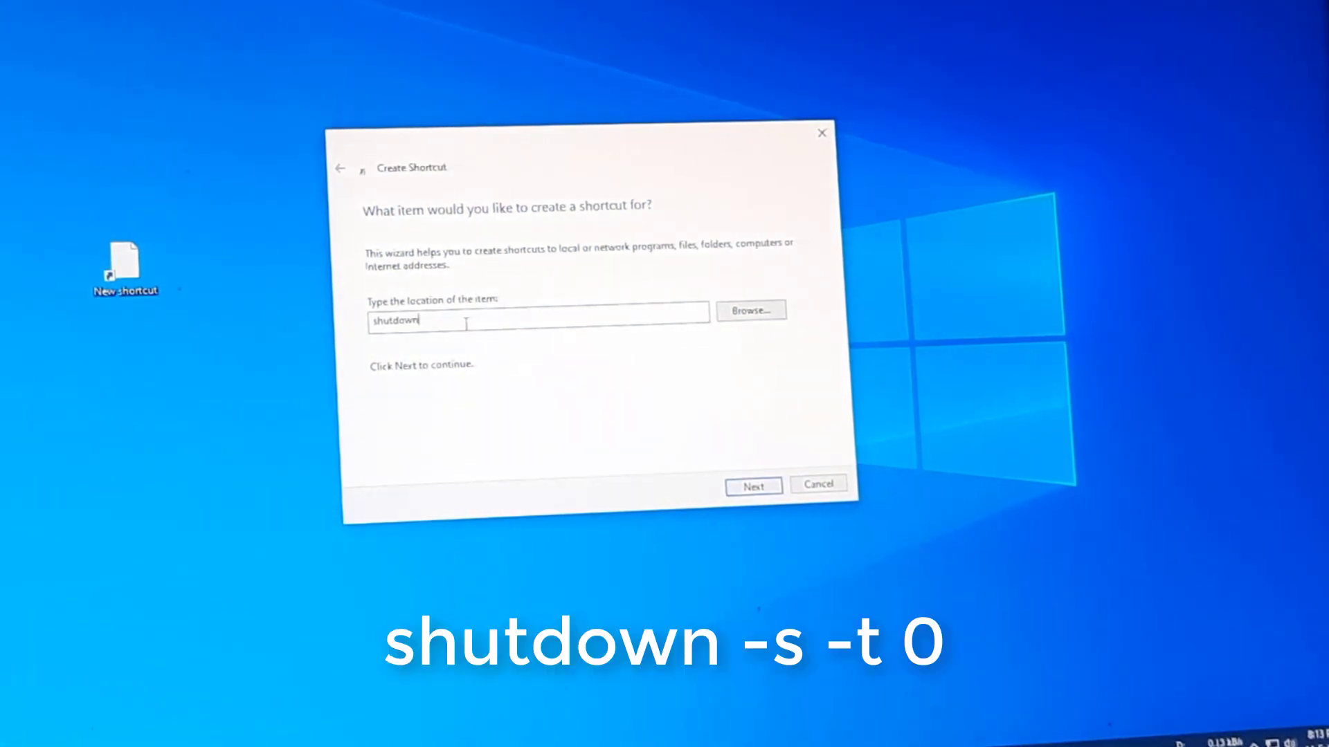
{"action": "type", "text": " -s"}
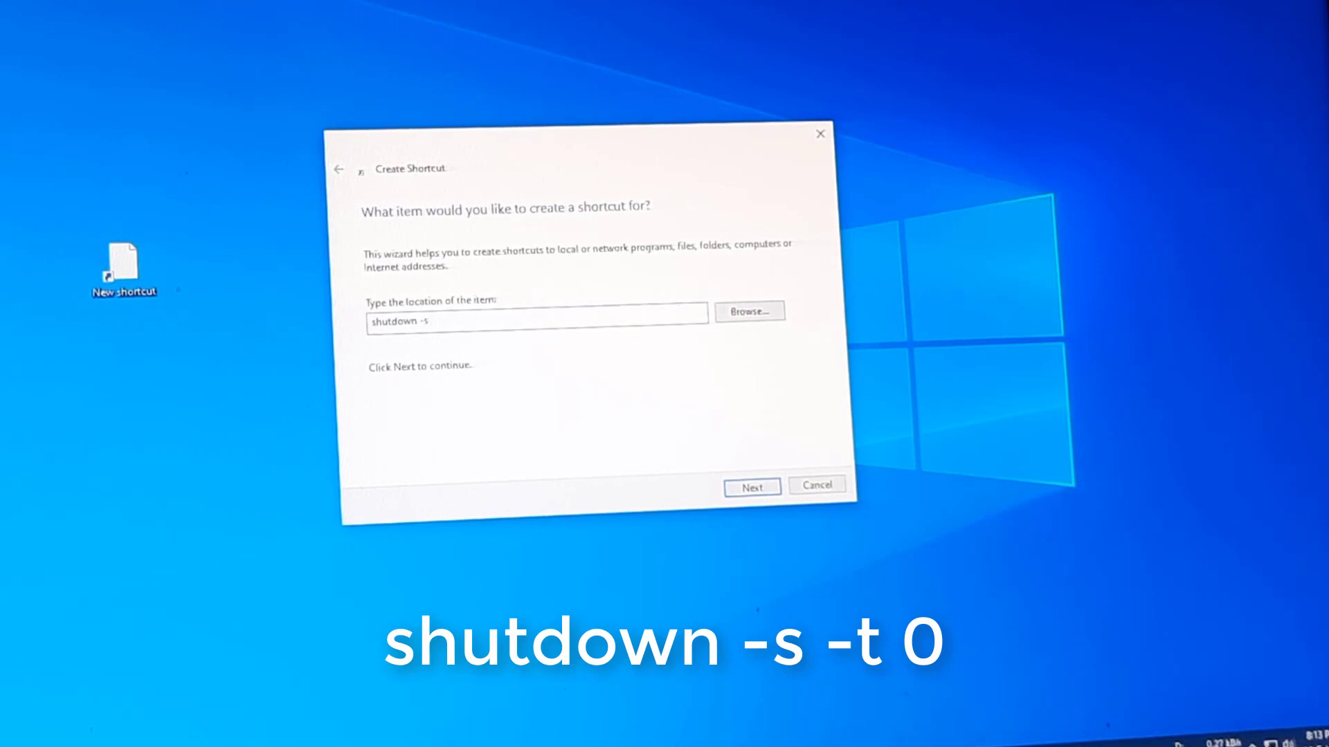
{"action": "type", "text": " -t"}
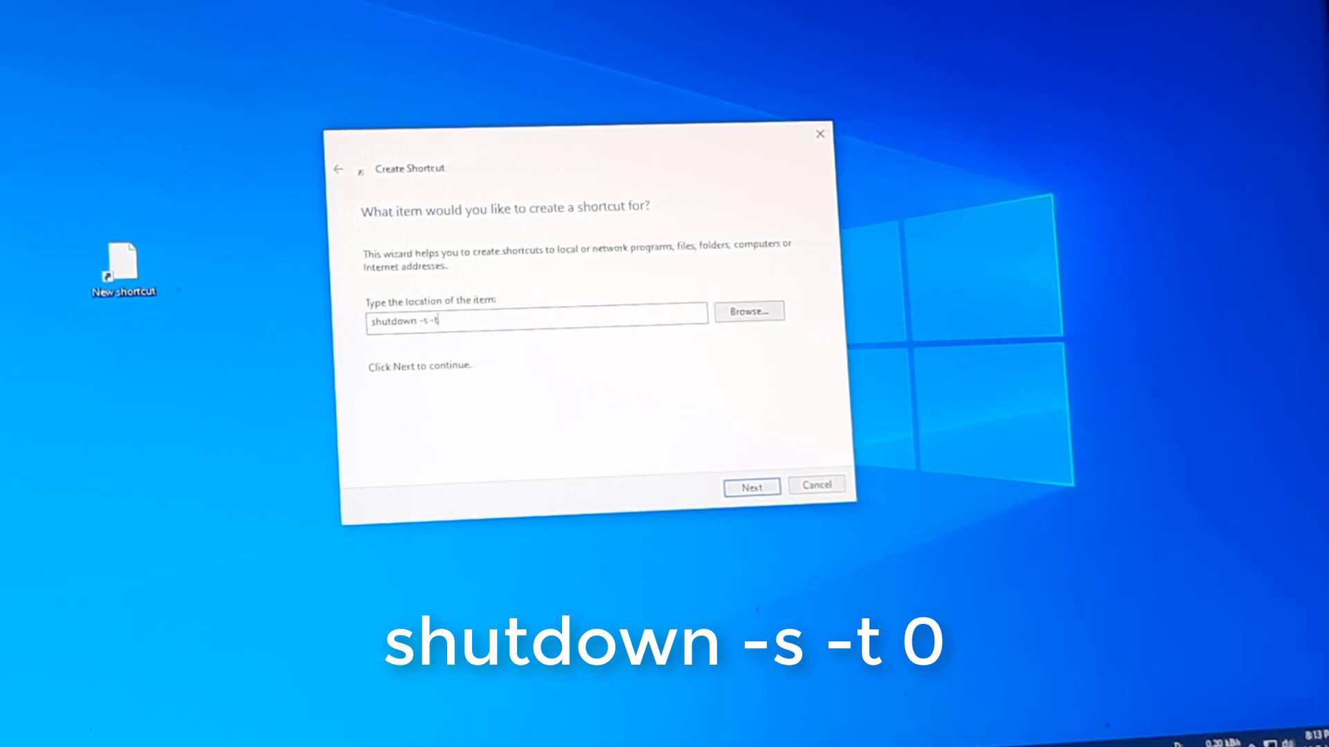
{"action": "type", "text": " 0"}
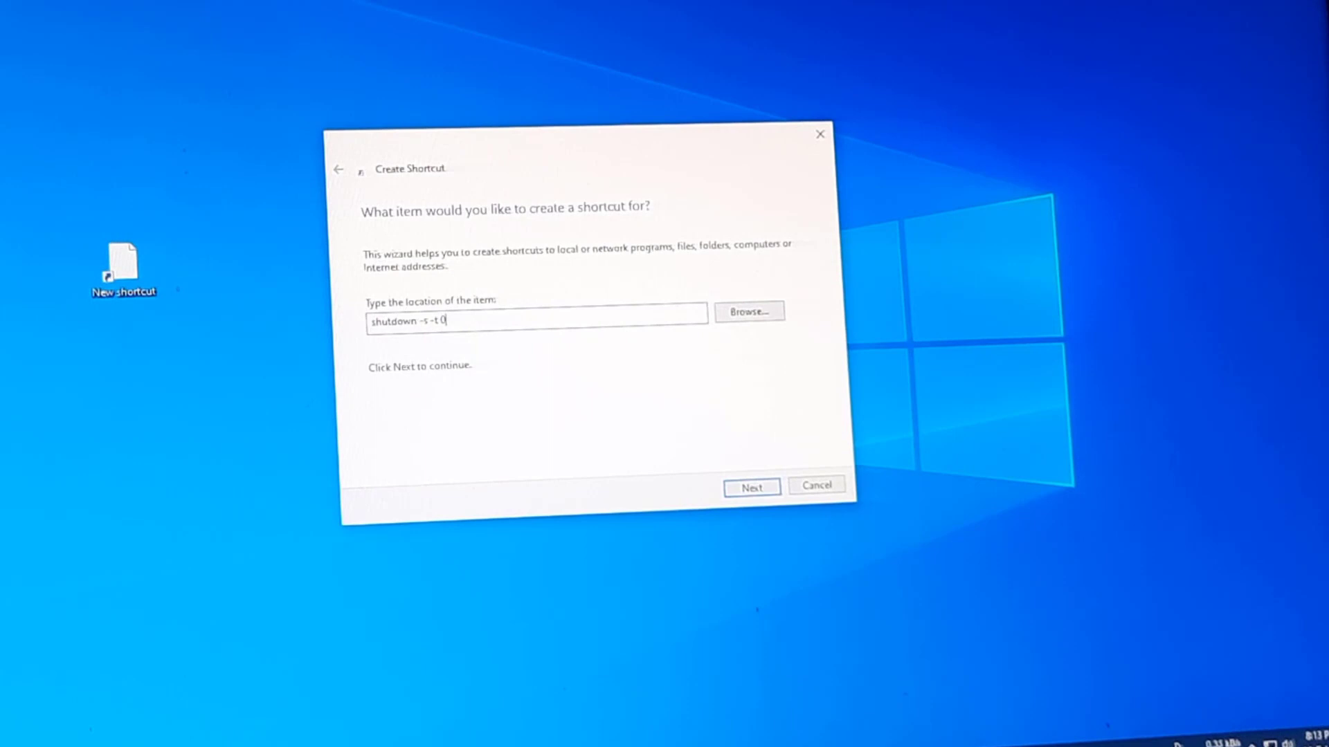
{"action": "left_click", "coordinate": [753, 488]}
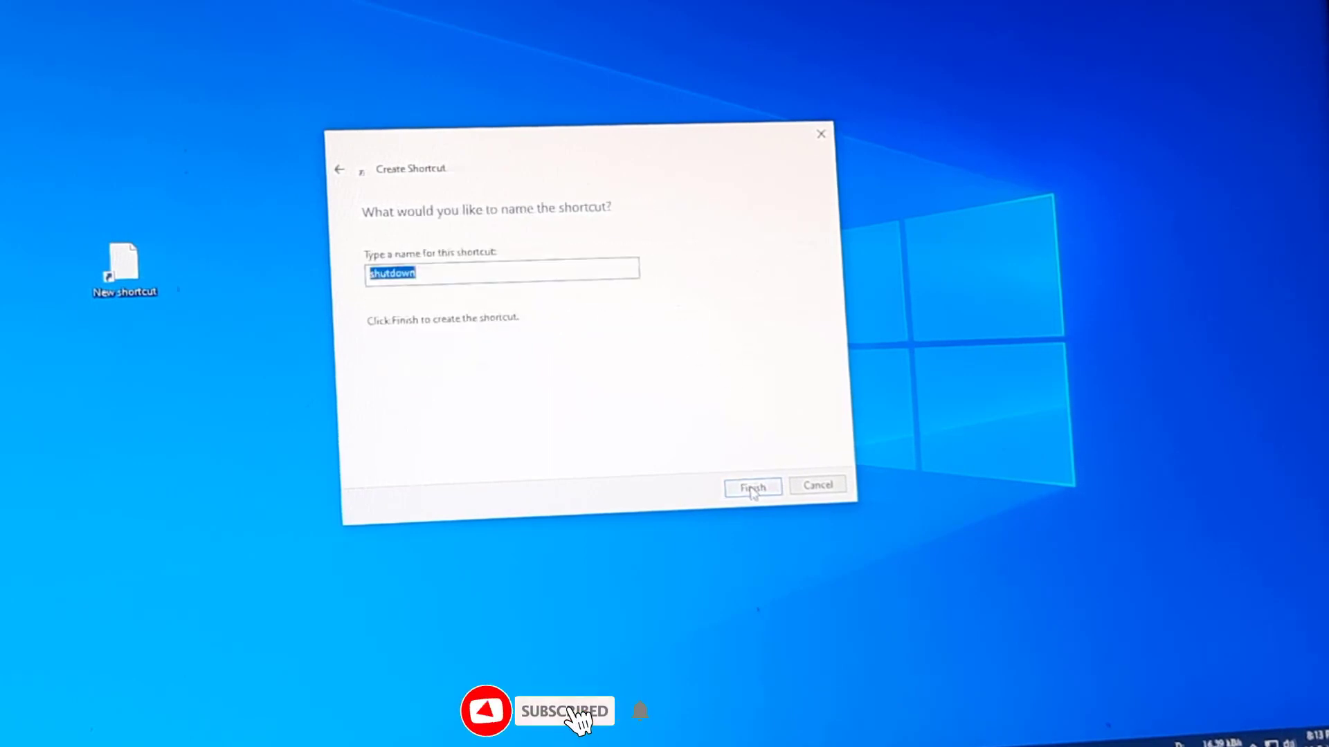
{"action": "left_click", "coordinate": [753, 488]}
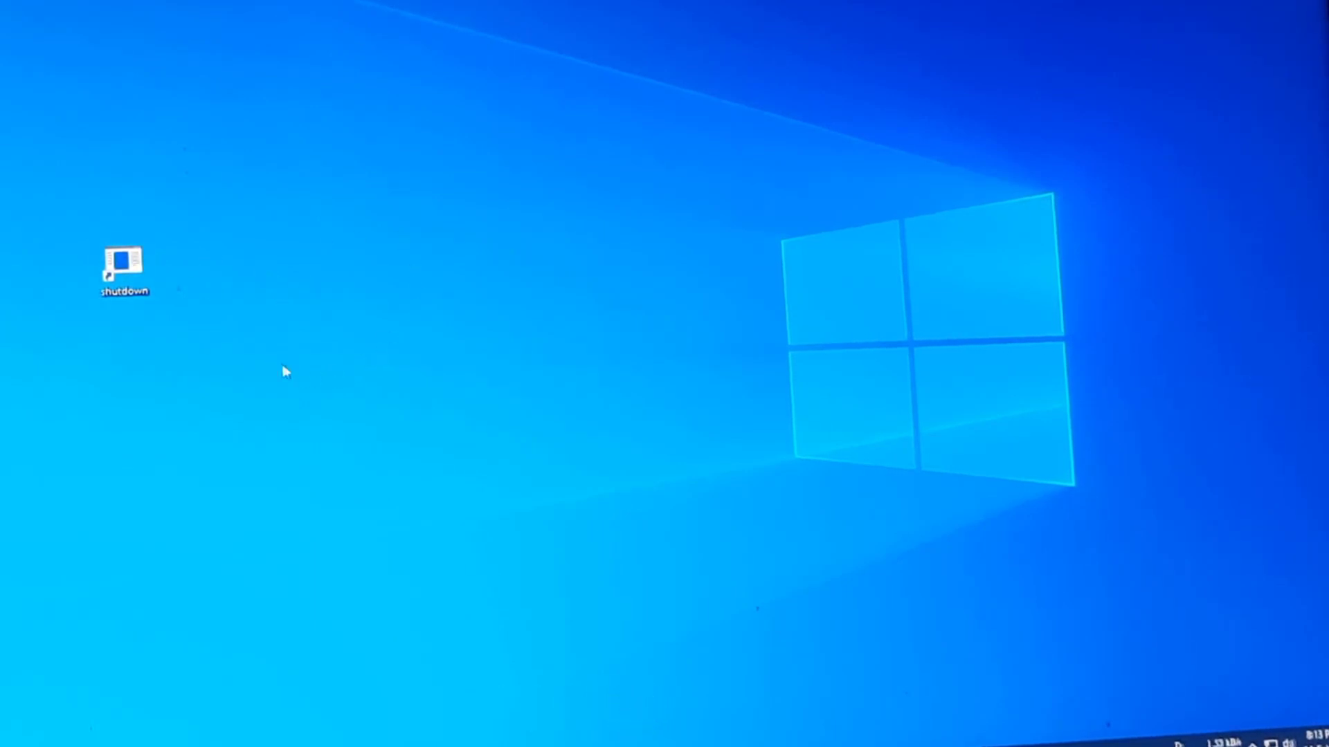
Step: Set the shutdown shortcut's icon to the red power icon in its Properties and apply it
{"action": "right_click", "coordinate": [134, 275]}
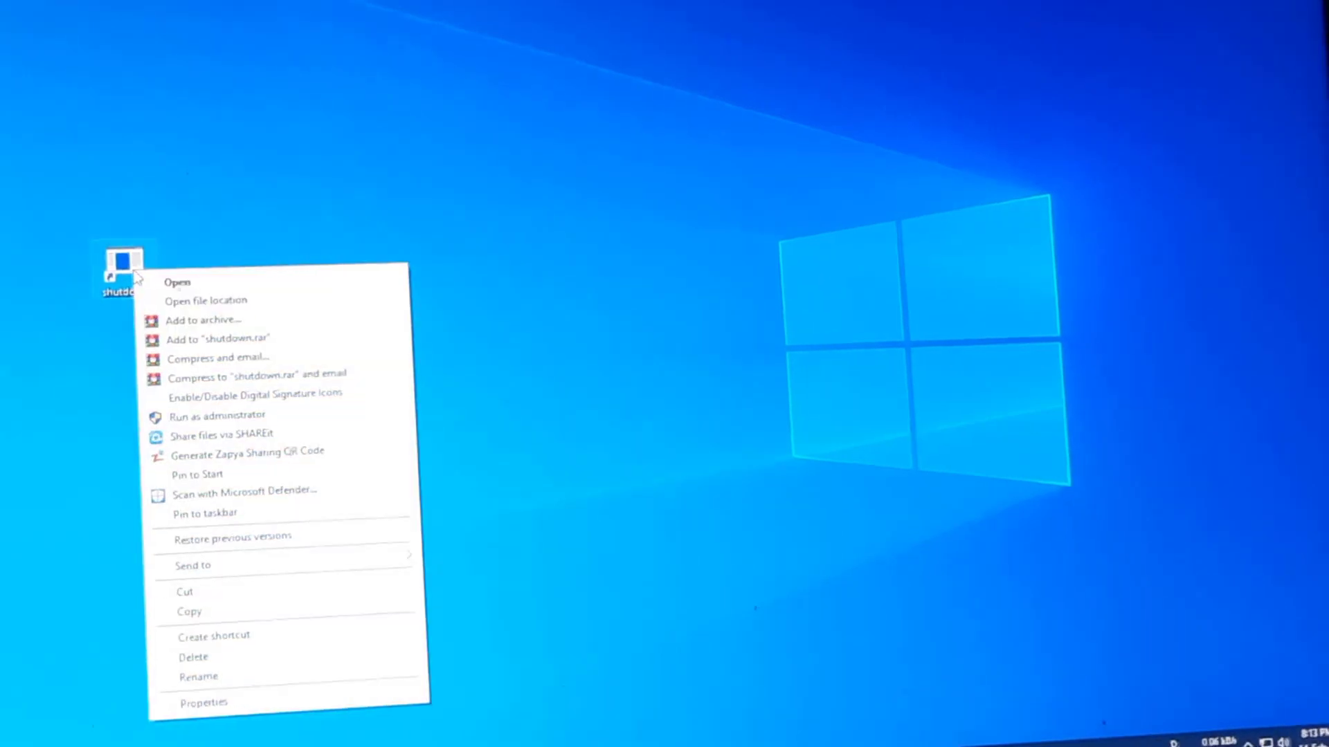
{"action": "left_click", "coordinate": [202, 706]}
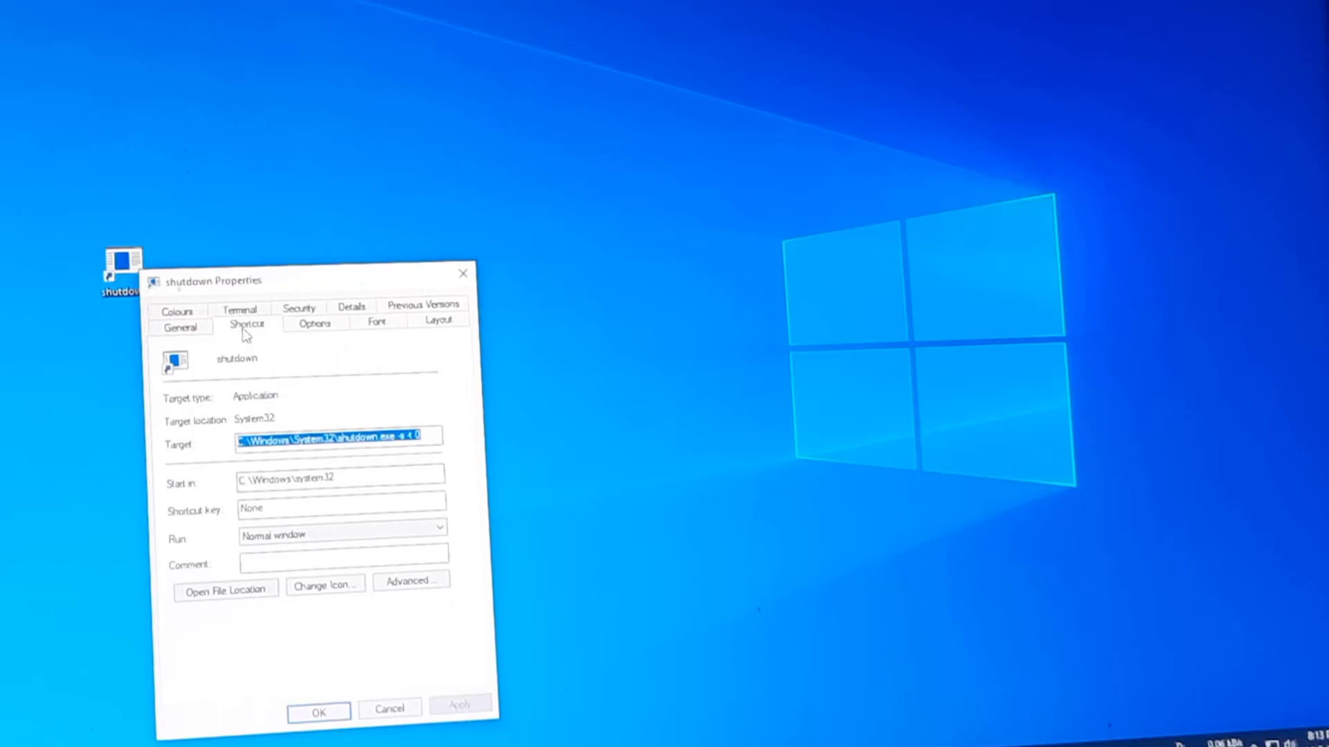
{"action": "left_click", "coordinate": [322, 587]}
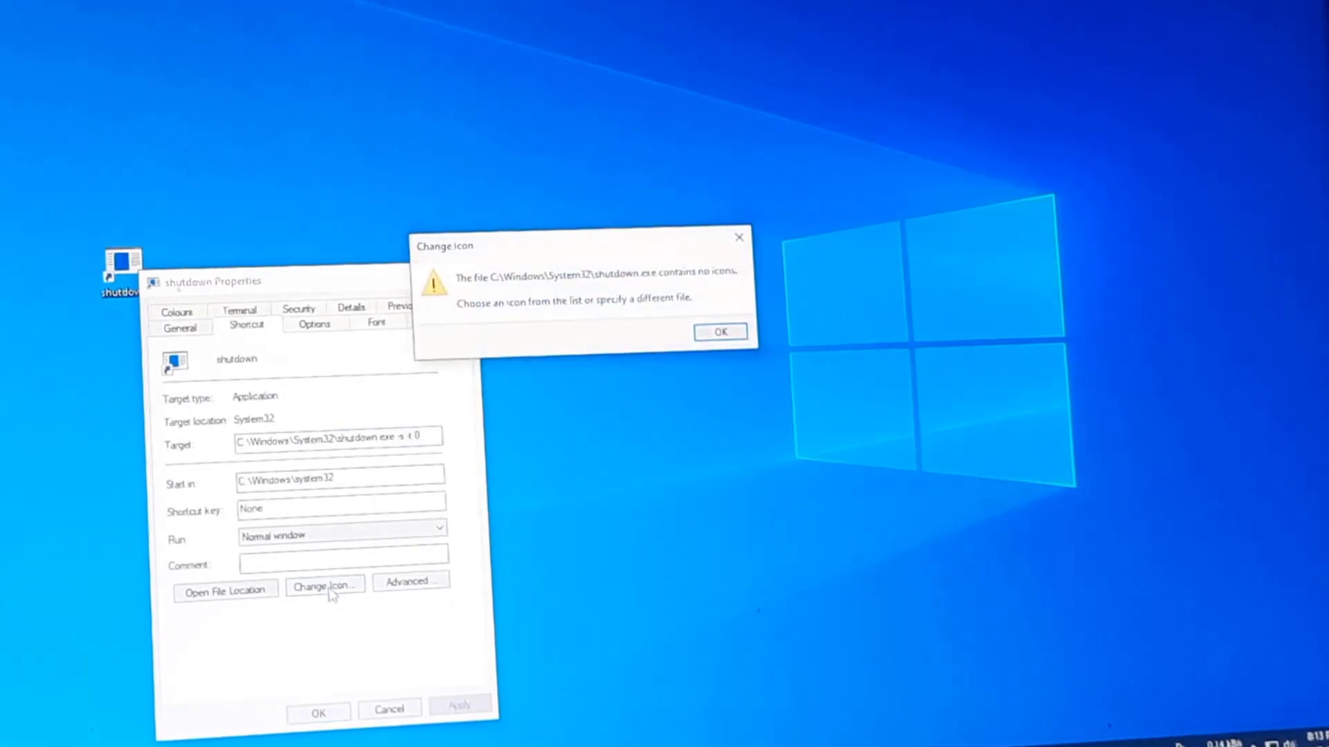
{"action": "left_click", "coordinate": [716, 335]}
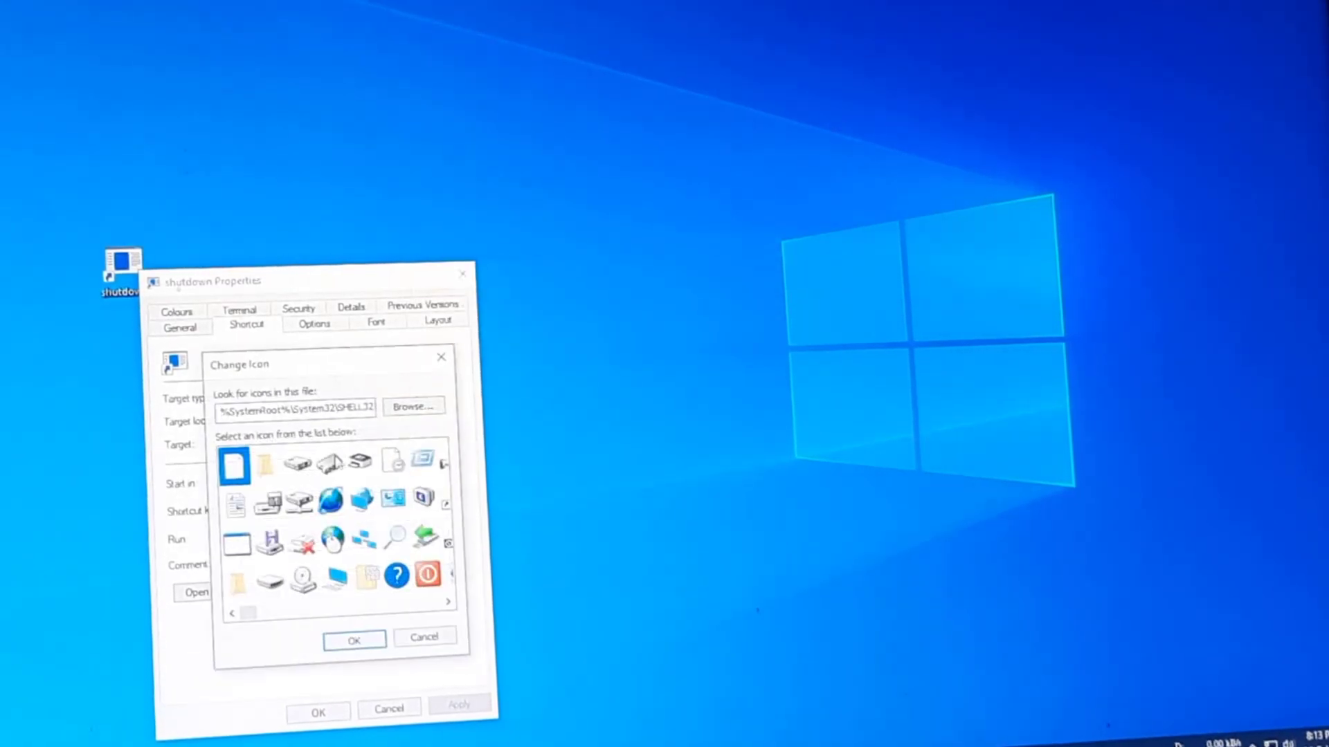
{"action": "left_click", "coordinate": [428, 575]}
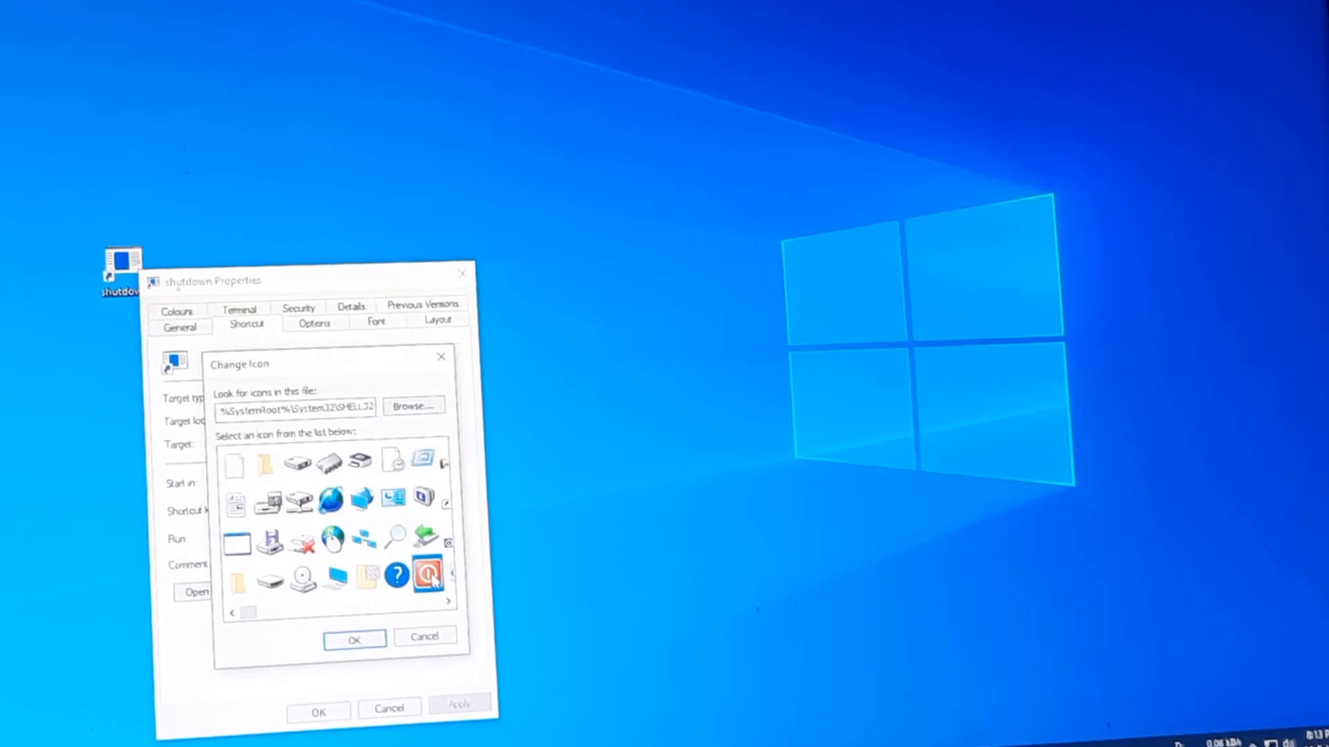
{"action": "left_click", "coordinate": [353, 643]}
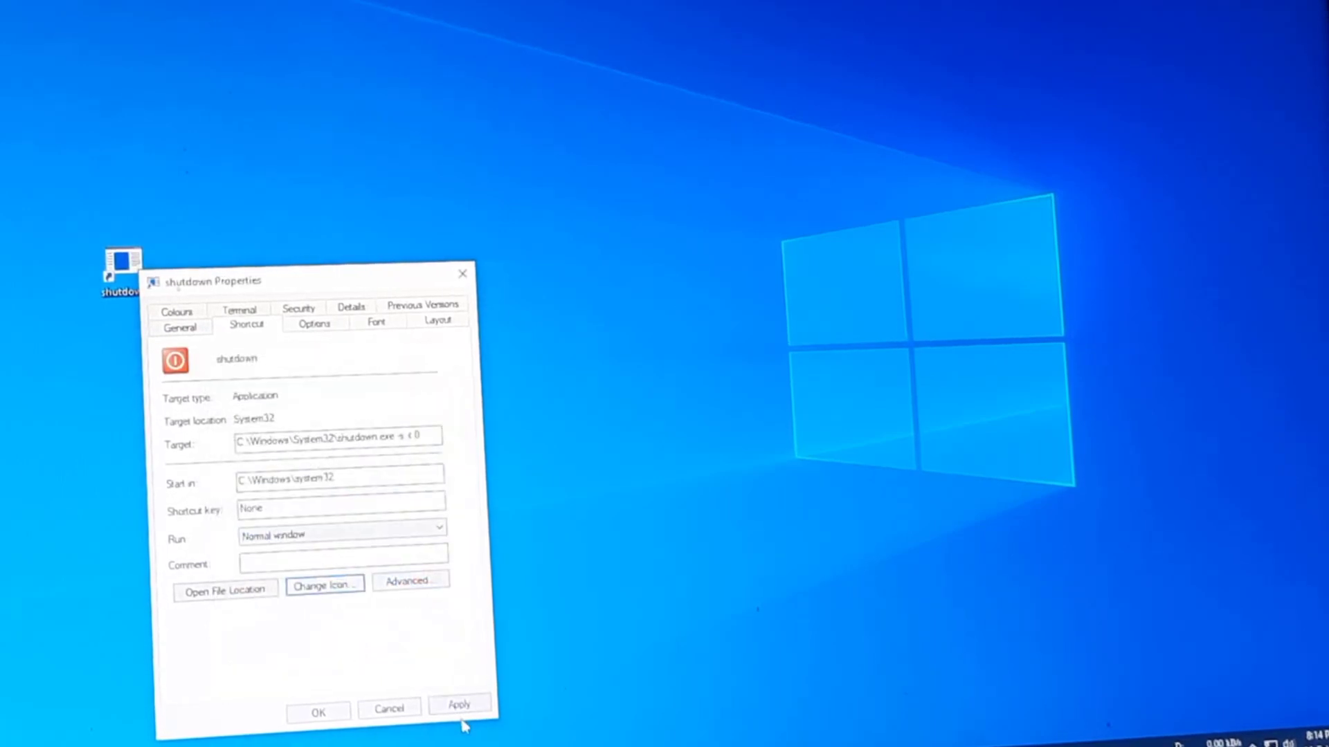
{"action": "left_click", "coordinate": [459, 709]}
{"action": "left_click", "coordinate": [318, 712]}
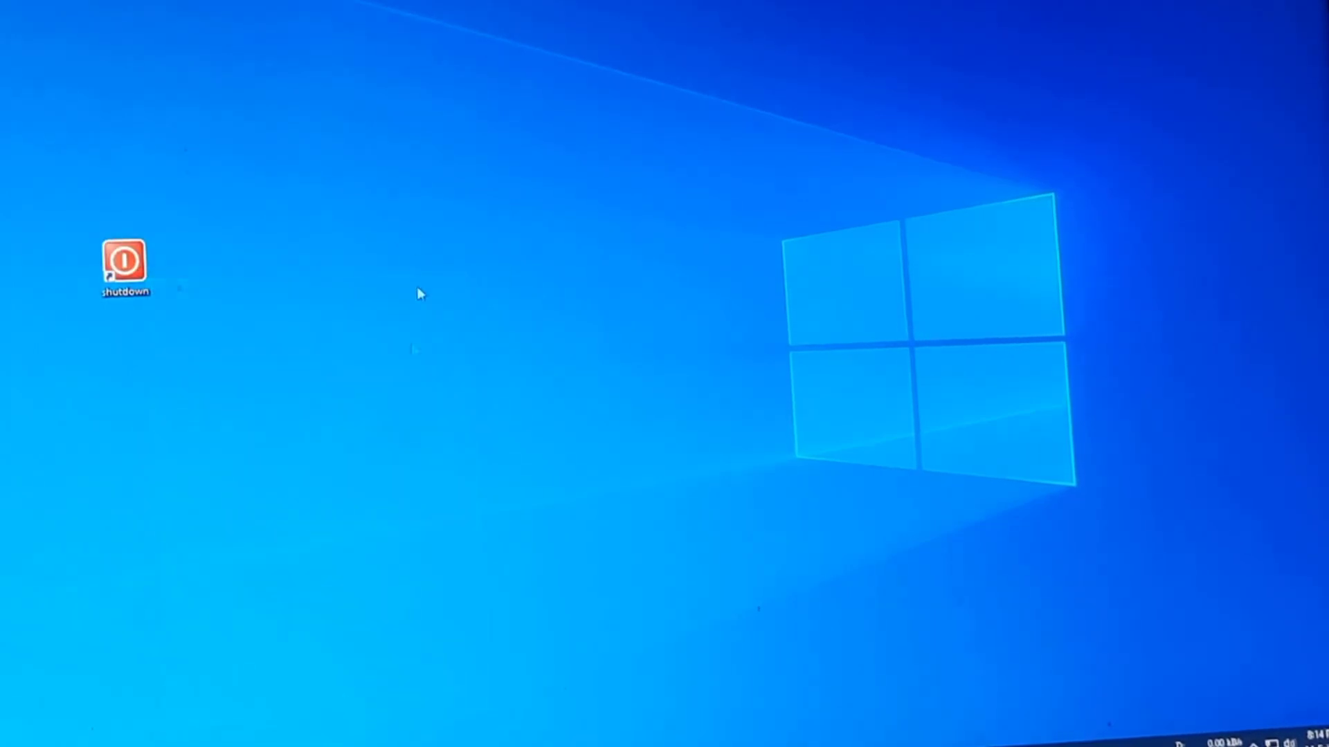
Step: Refresh the desktop, drag the shutdown shortcut onto the taskbar, then run the shortcut
{"action": "right_click", "coordinate": [279, 87]}
{"action": "left_click", "coordinate": [318, 143]}
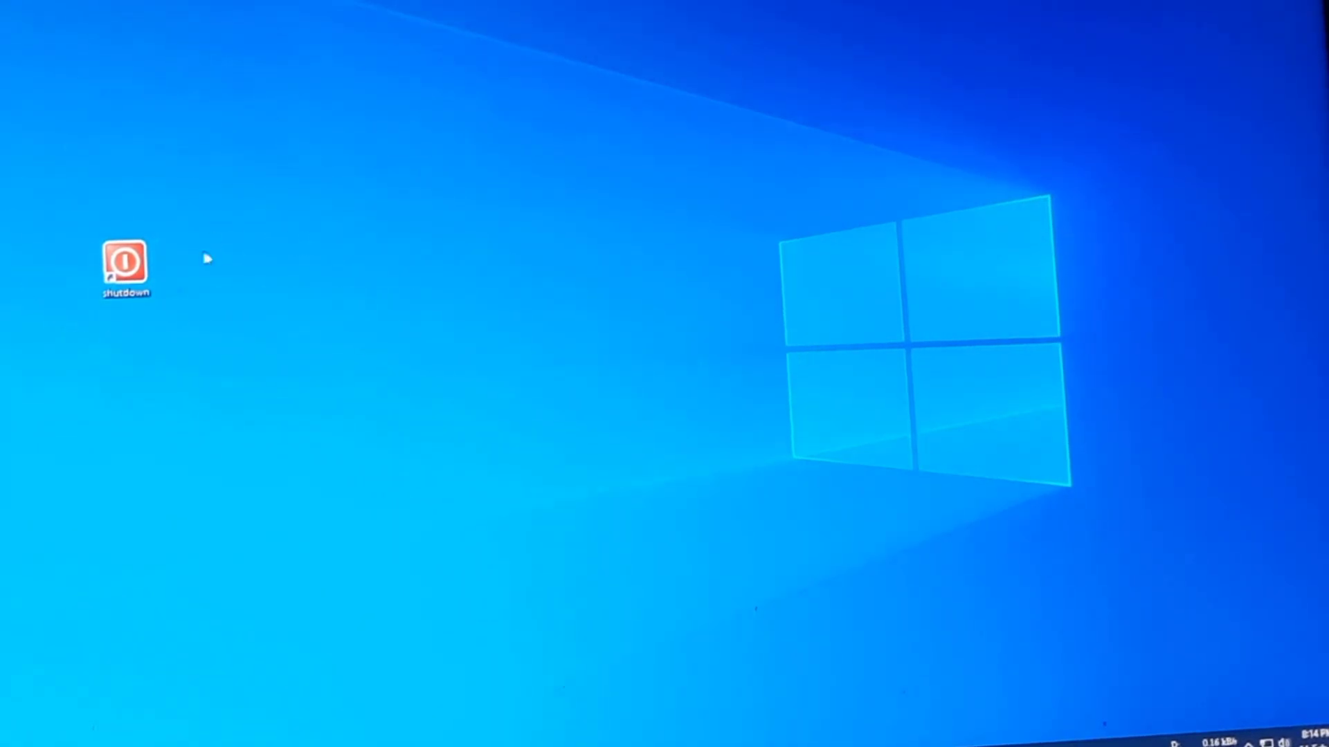
{"action": "mouse_move", "coordinate": [126, 262]}
{"action": "left_mouse_down"}
{"action": "mouse_move", "coordinate": [202, 268]}
{"action": "mouse_move", "coordinate": [629, 735]}
{"action": "mouse_move", "coordinate": [607, 735]}
{"action": "left_mouse_up"}
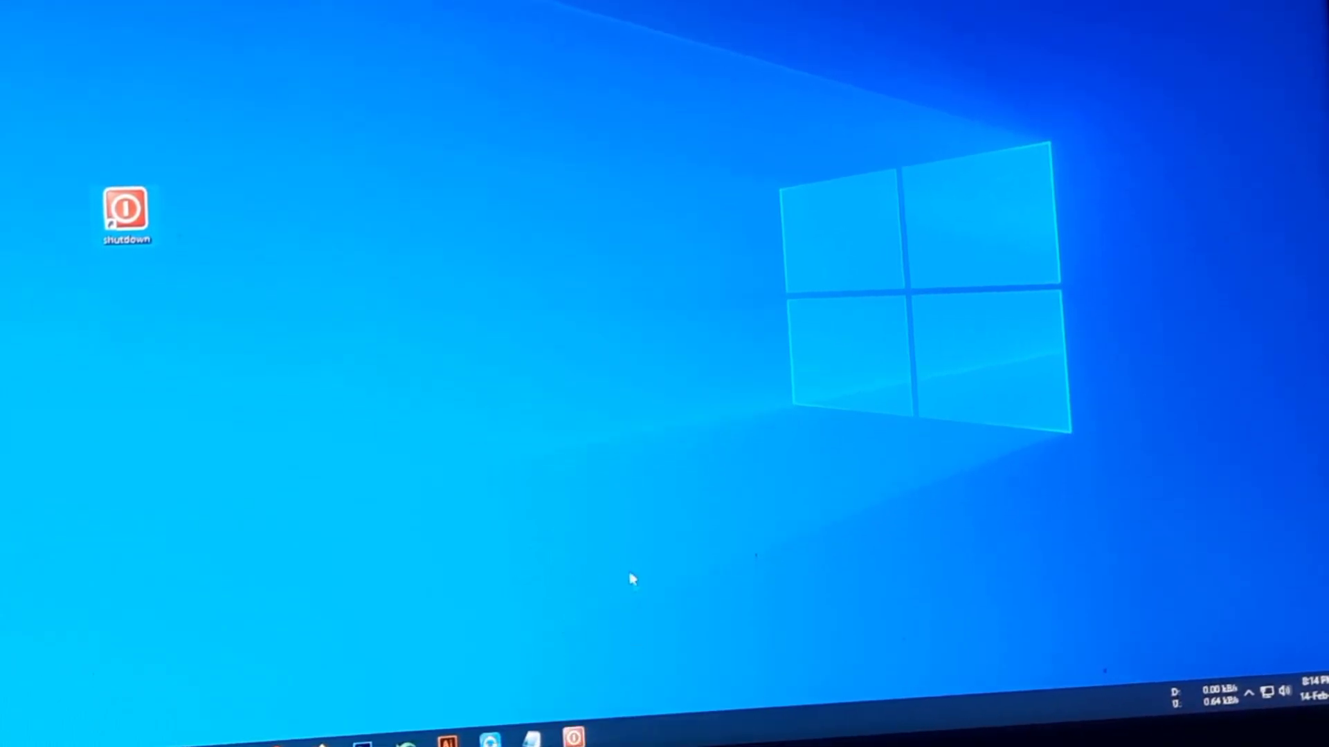
{"action": "double_click", "coordinate": [125, 207]}
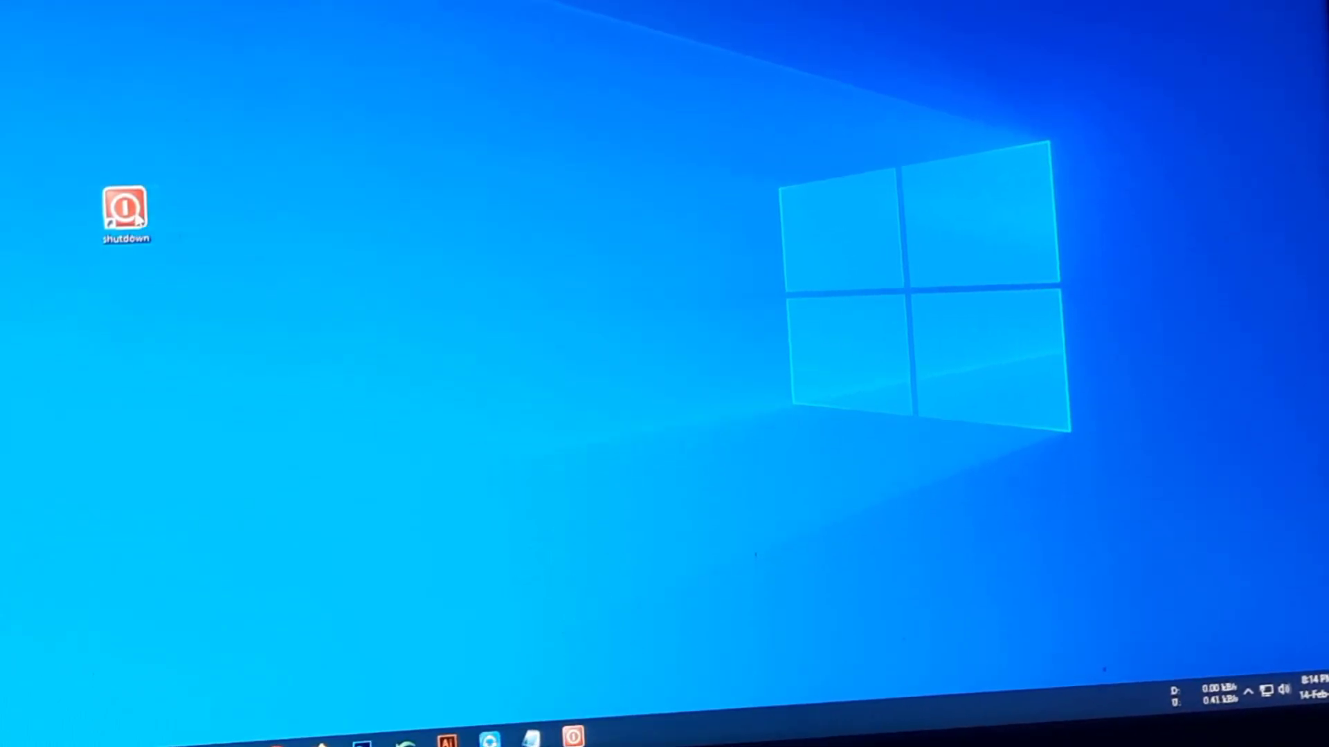